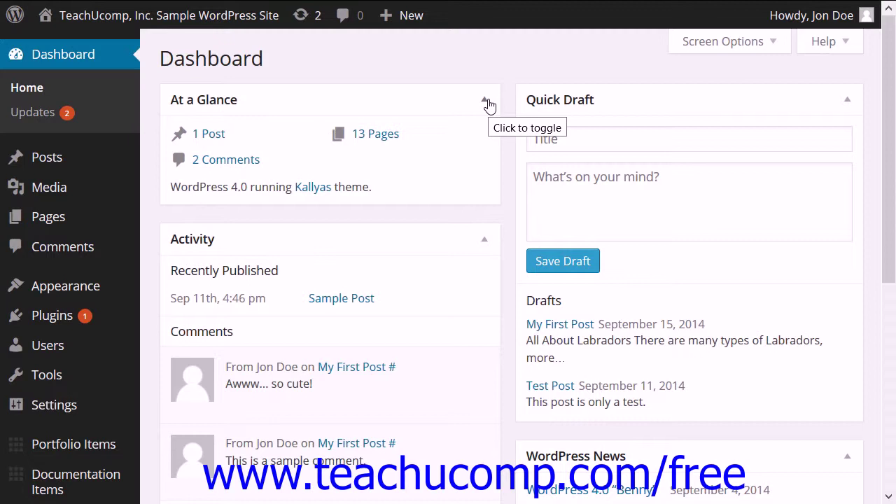
- Open the media section, view the Upload New Media page, and return to the Media Library
mouse_move(47, 199)
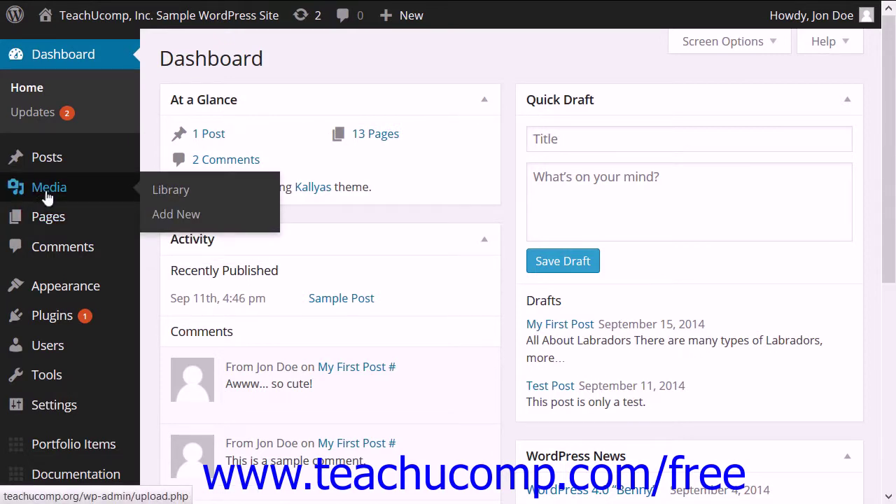
left_click(46, 193)
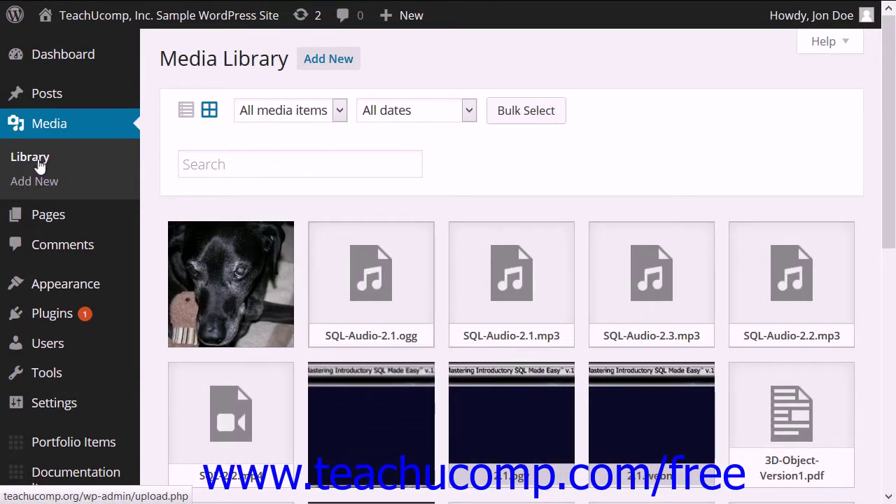
left_click(40, 165)
left_click(39, 184)
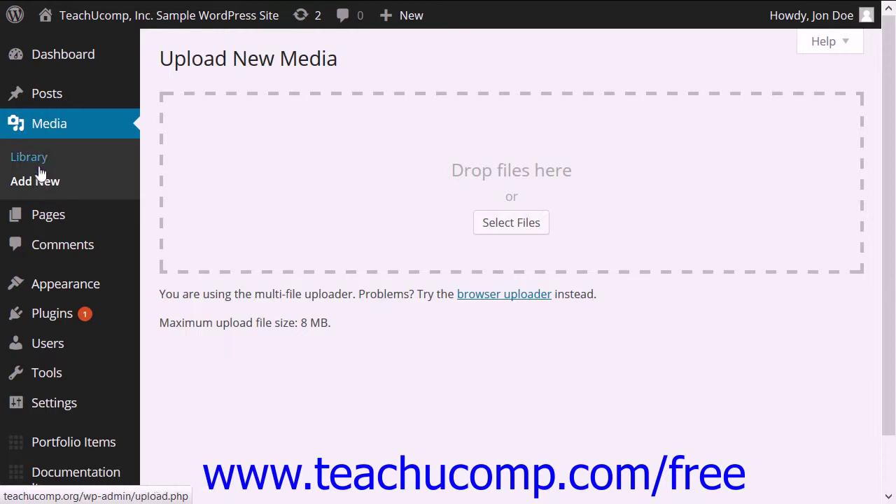
left_click(40, 167)
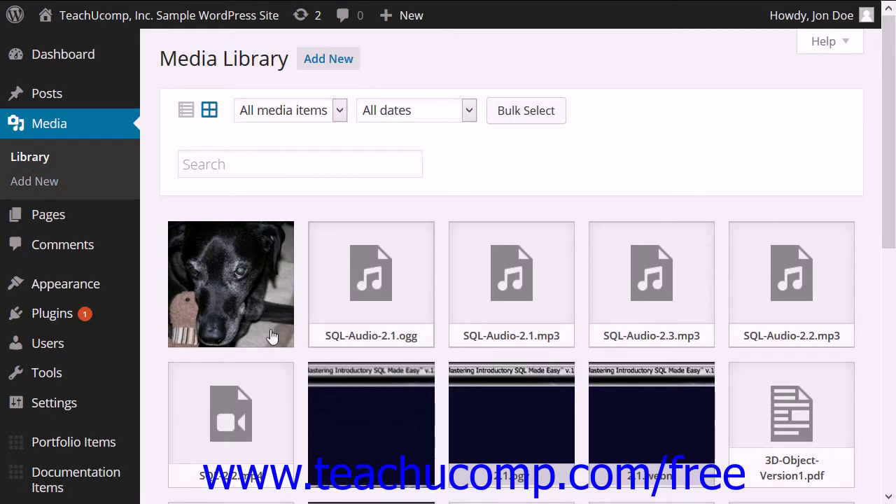
- Examine the uploaded files in the Media Library's grid view
scroll(272, 336, "down", 2)
scroll(273, 336, "down", 3)
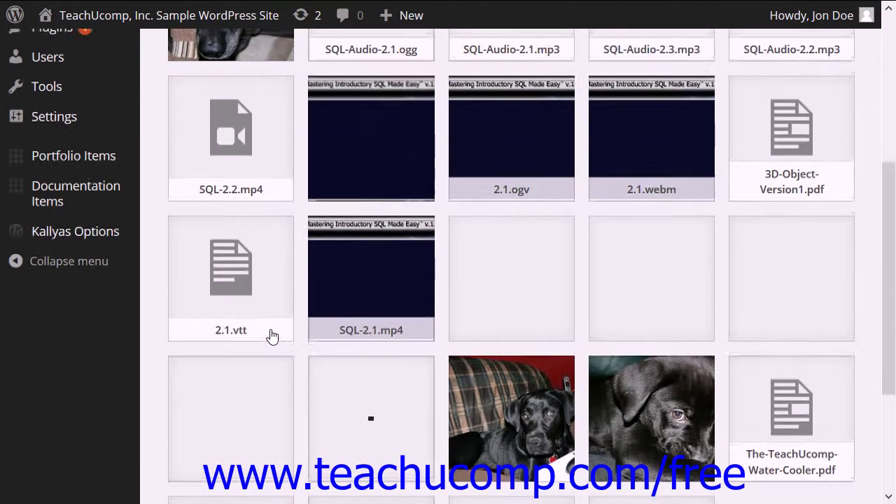
scroll(272, 336, "up", 4)
scroll(273, 336, "up", 1)
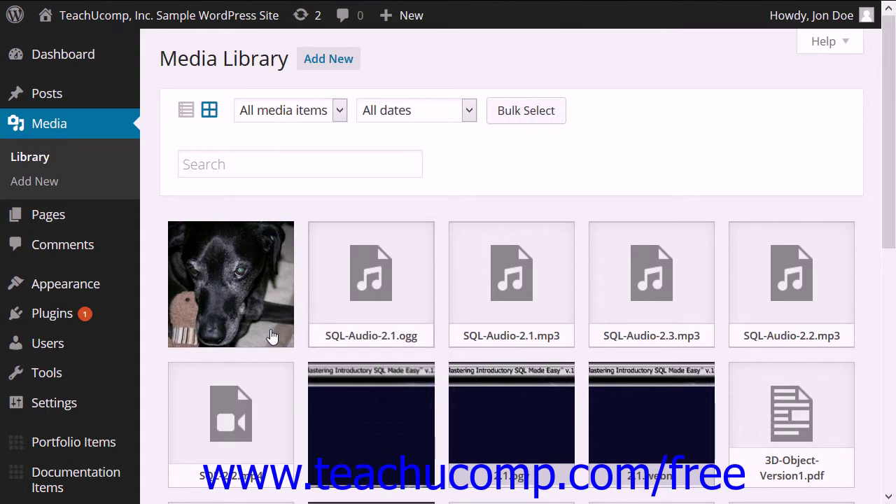
scroll(273, 337, "down", 2)
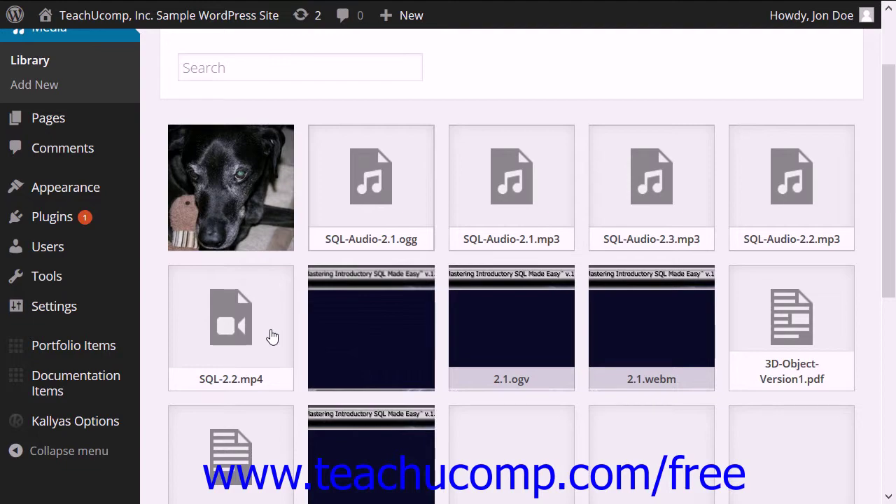
scroll(272, 337, "down", 2)
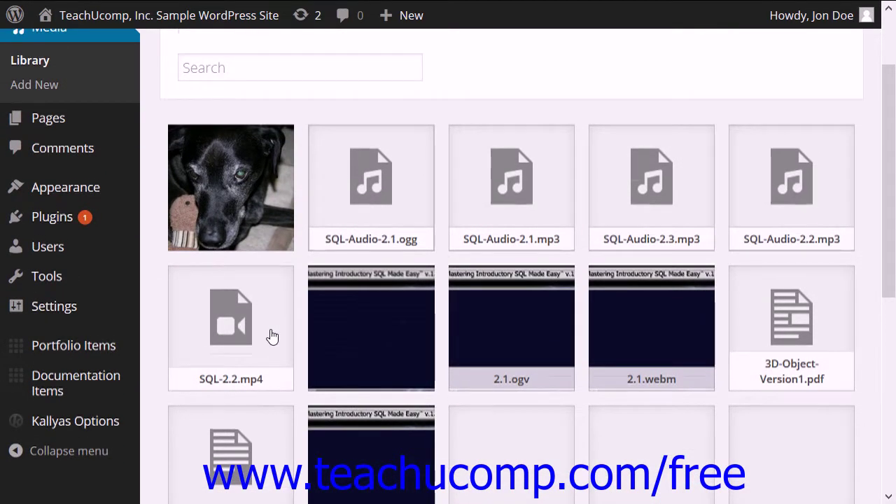
scroll(272, 337, "up", 2)
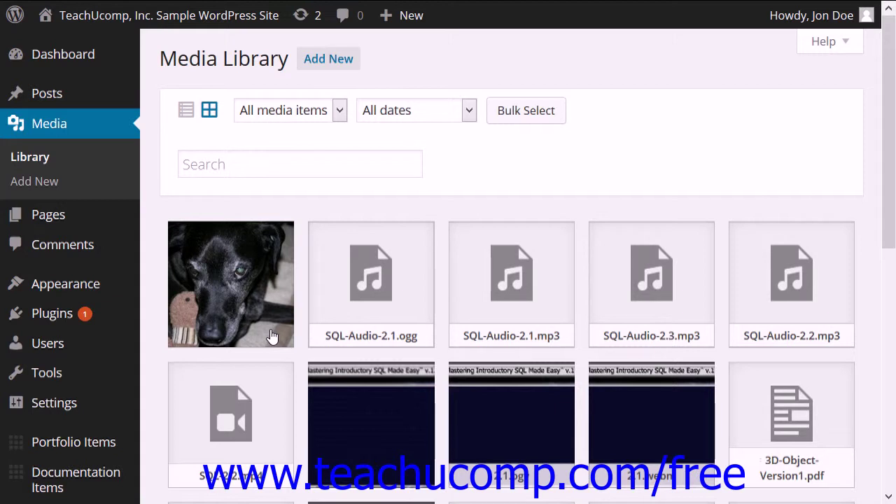
- Switch the Media Library to list view, return it to grid view, and look over the thumbnails
left_click(186, 113)
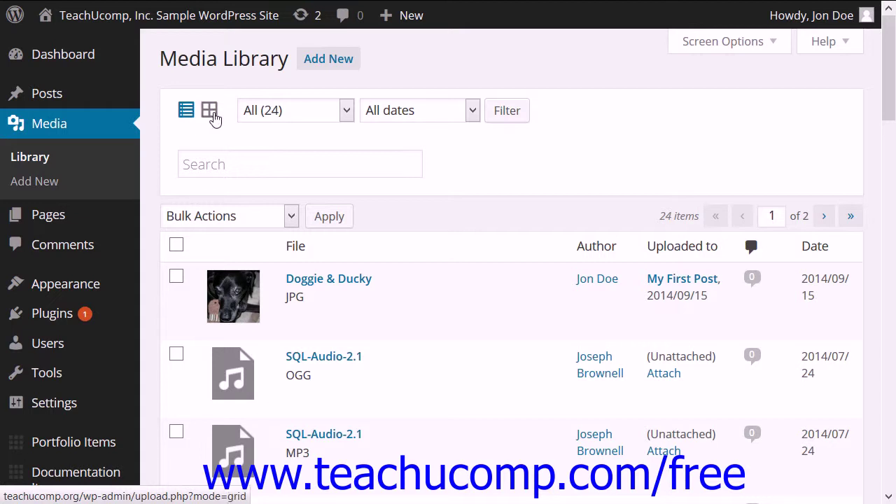
left_click(209, 111)
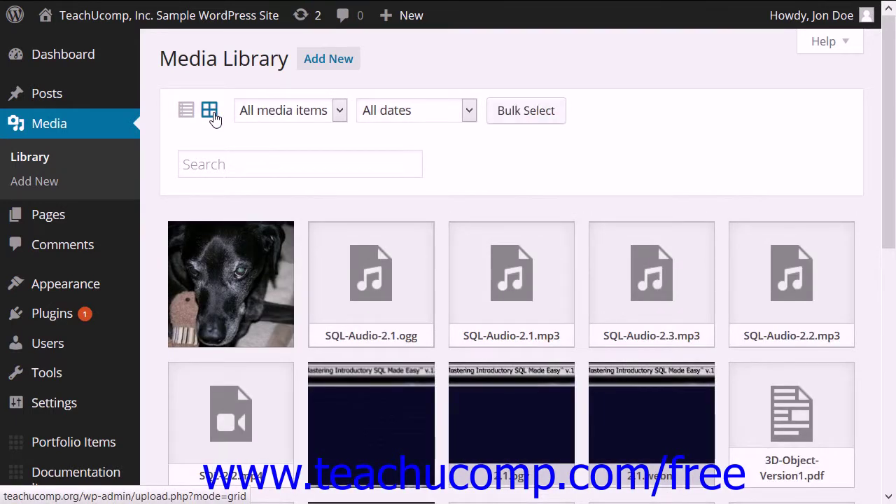
scroll(229, 249, "down", 3)
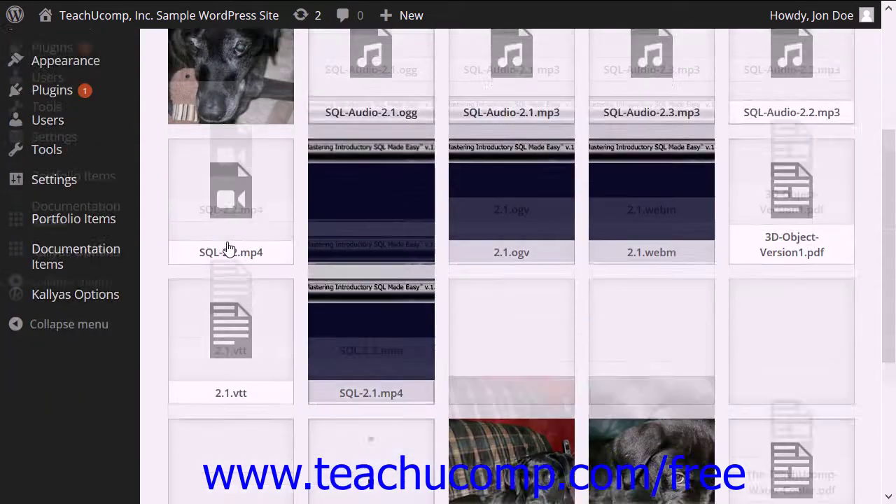
scroll(228, 249, "down", 1)
scroll(228, 248, "up", 5)
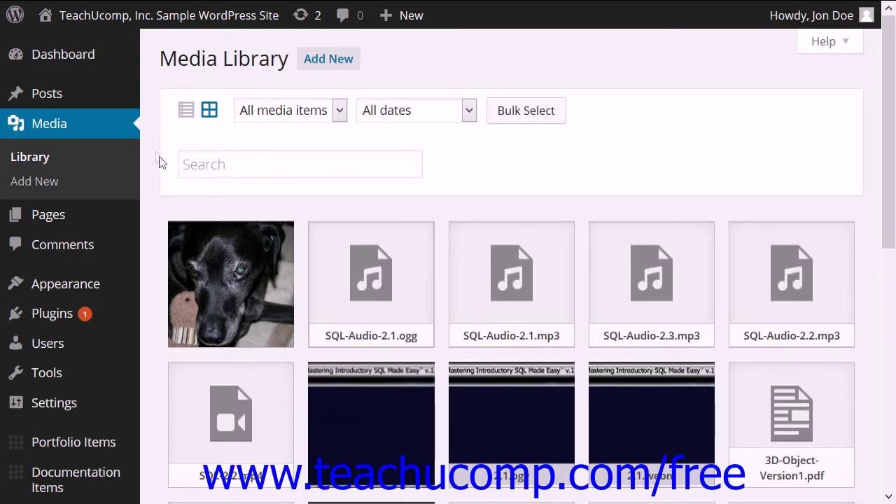
- Show the Media Library in list view and page forward to page 2 and back to page 1
left_click(185, 115)
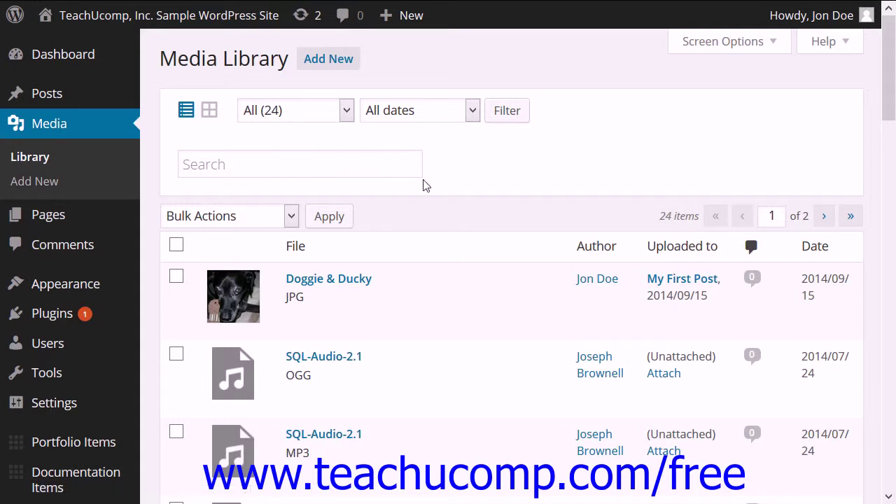
mouse_move(508, 271)
left_click(818, 224)
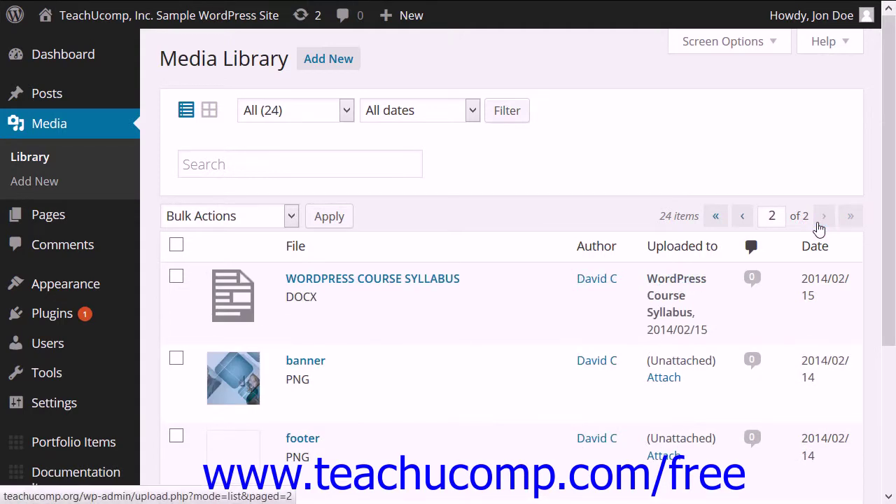
left_click(746, 221)
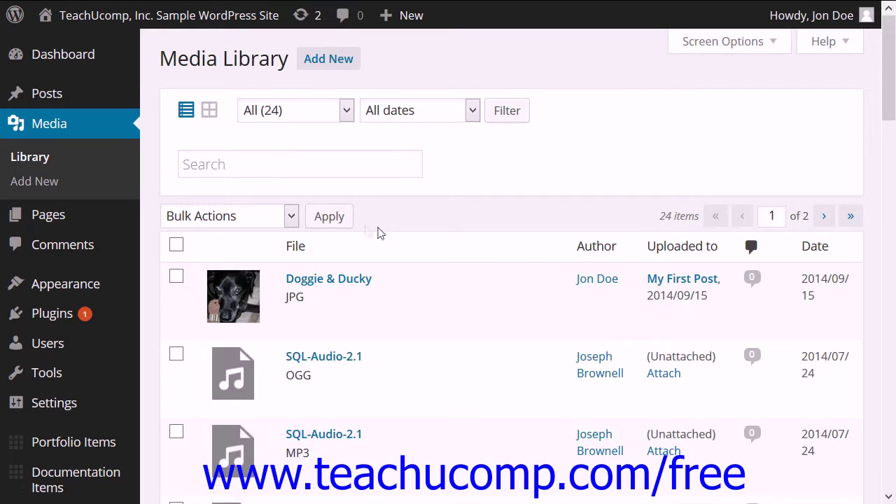
- Return the Media Library to grid view and filter its items to Images
left_click(210, 116)
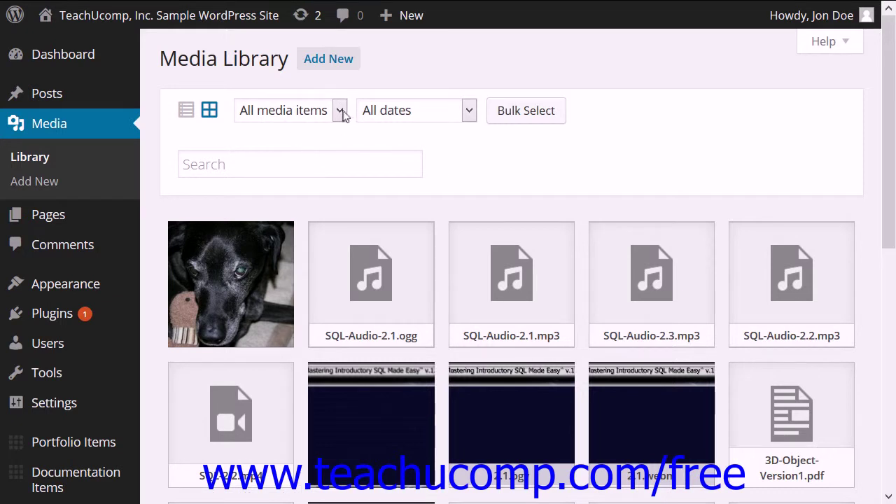
left_click(340, 111)
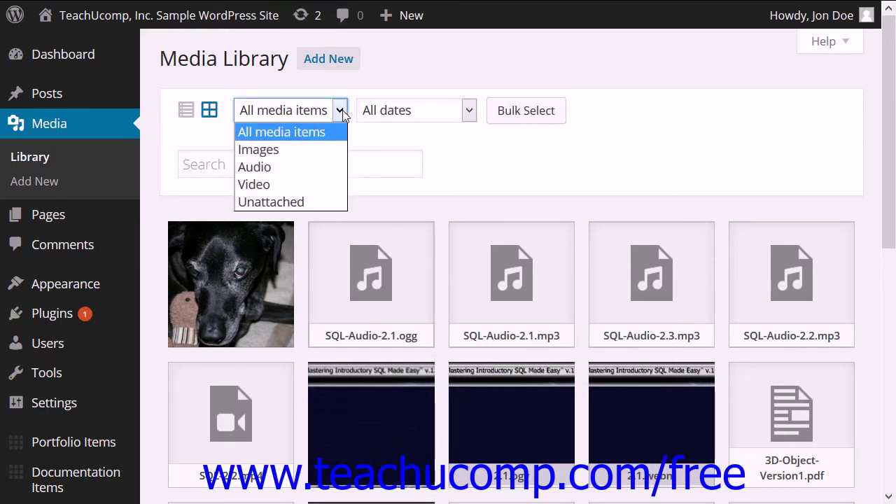
left_click(316, 149)
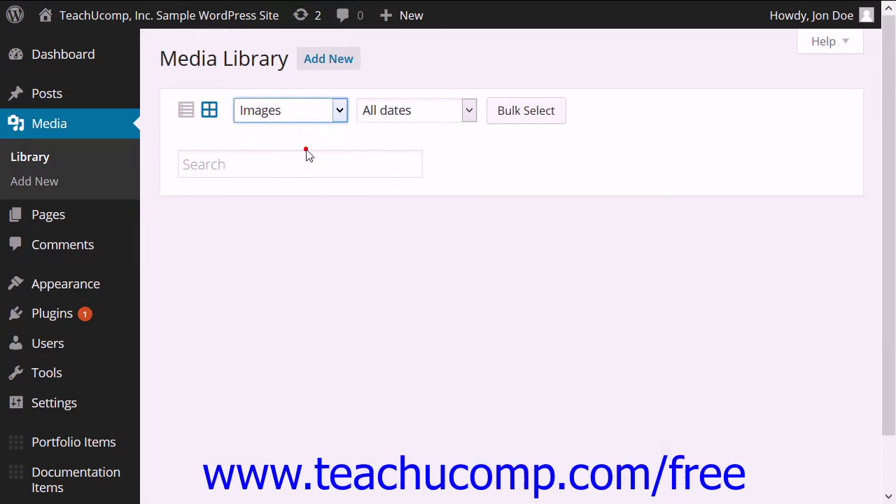
- Switch the Media Library to list view and apply the Images filter there
left_click(186, 110)
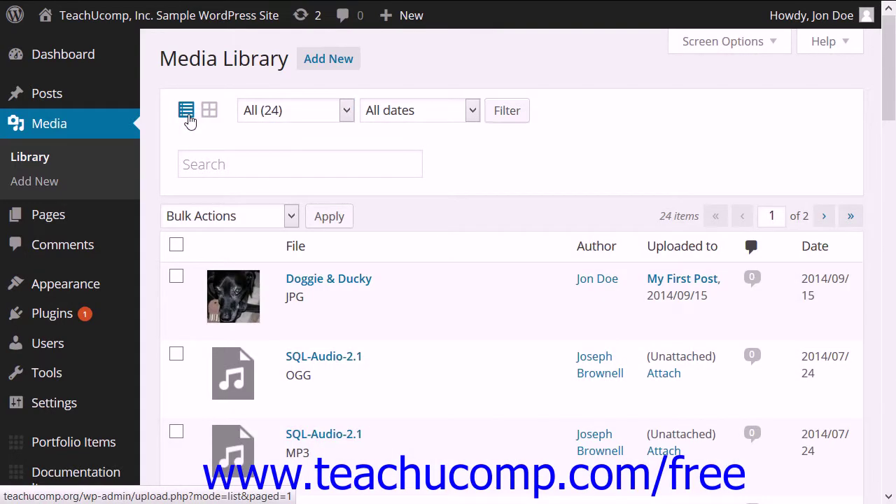
left_click(347, 110)
left_click(322, 149)
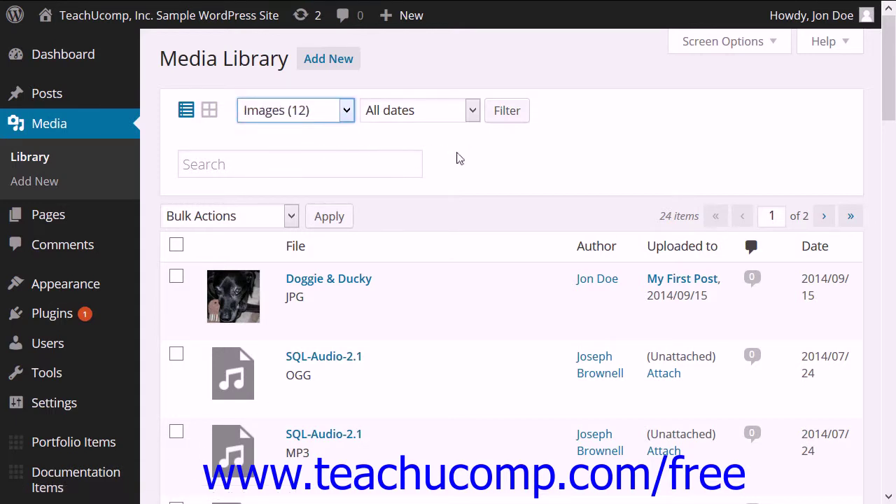
left_click(515, 124)
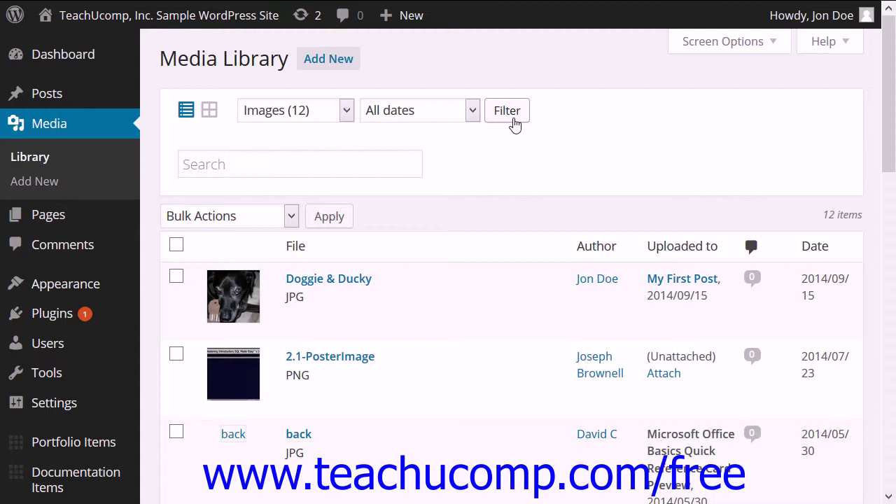
left_click(422, 90)
- Return the Media Library to grid view and filter its items to Audio
left_click(211, 112)
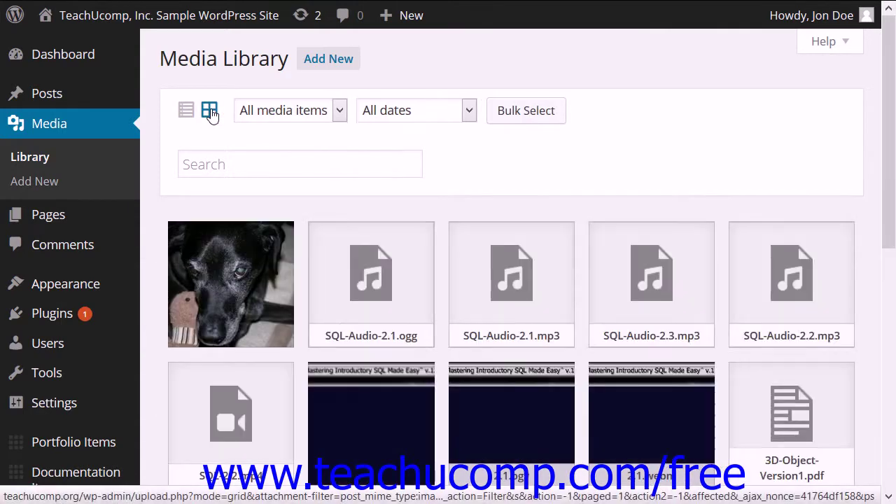
left_click(343, 116)
left_click(311, 168)
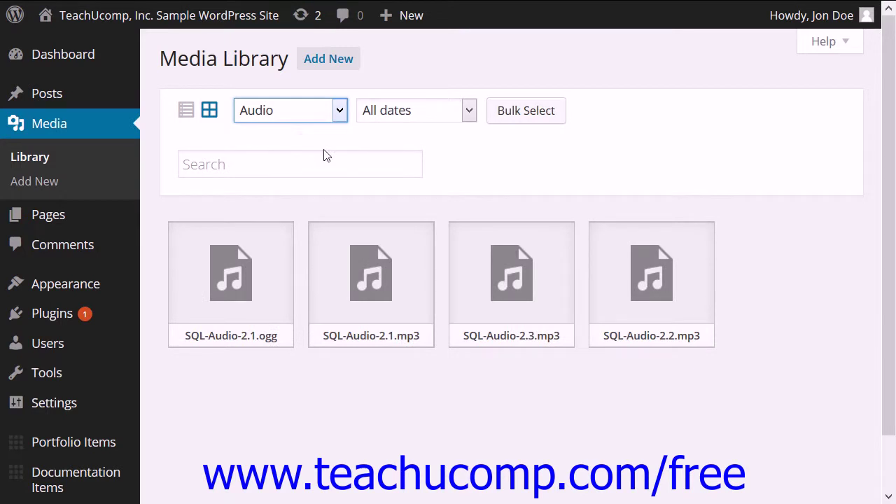
- Reset the grid's type filter to All media items and limit the upload date to September 2014
left_click(339, 114)
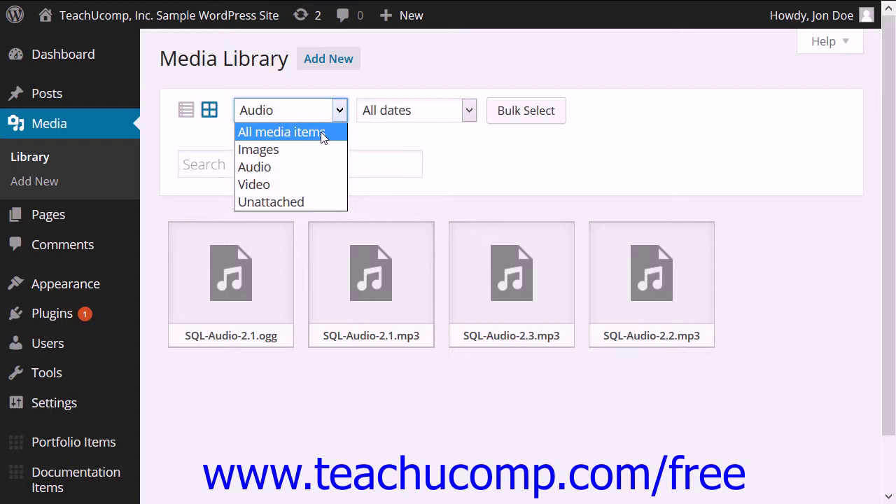
left_click(321, 132)
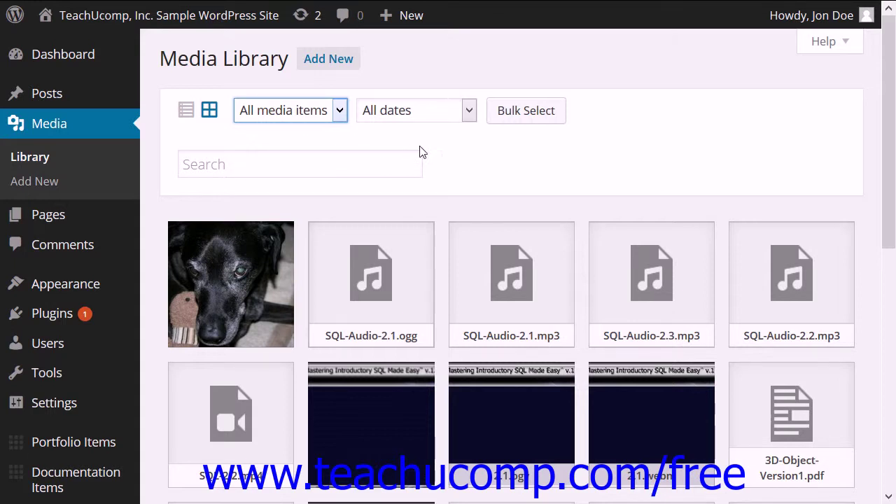
left_click(469, 111)
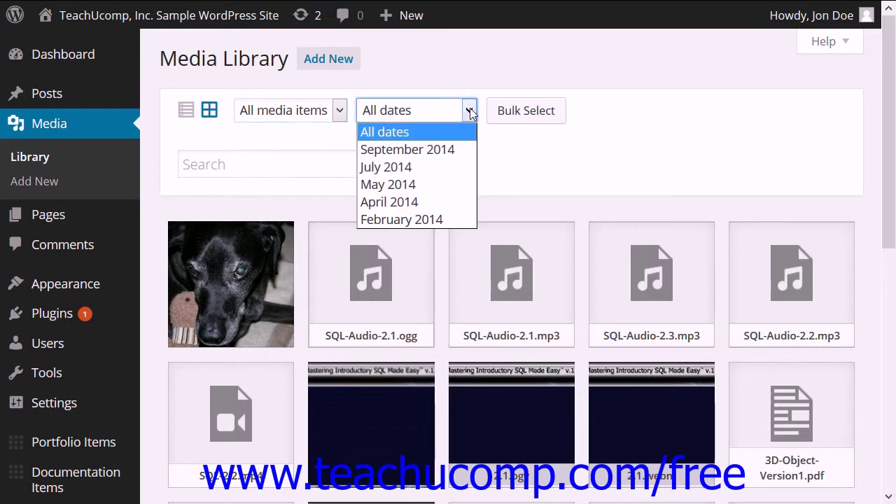
left_click(454, 150)
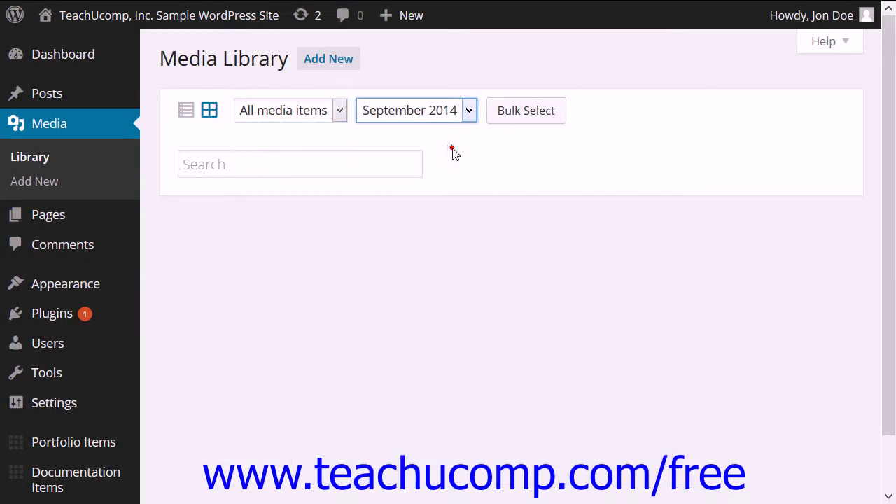
- In list view, set the type filter to All and apply the September 2014 date filter
left_click(186, 112)
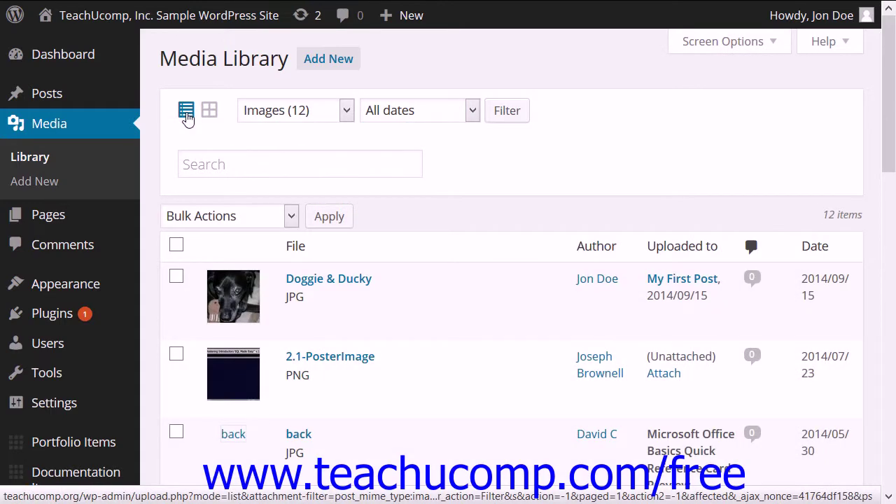
left_click(346, 112)
left_click(334, 130)
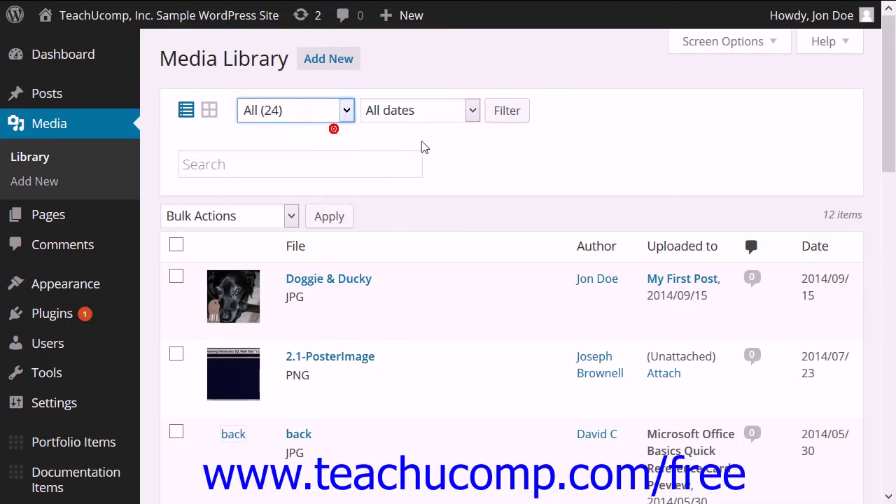
left_click(471, 112)
left_click(454, 152)
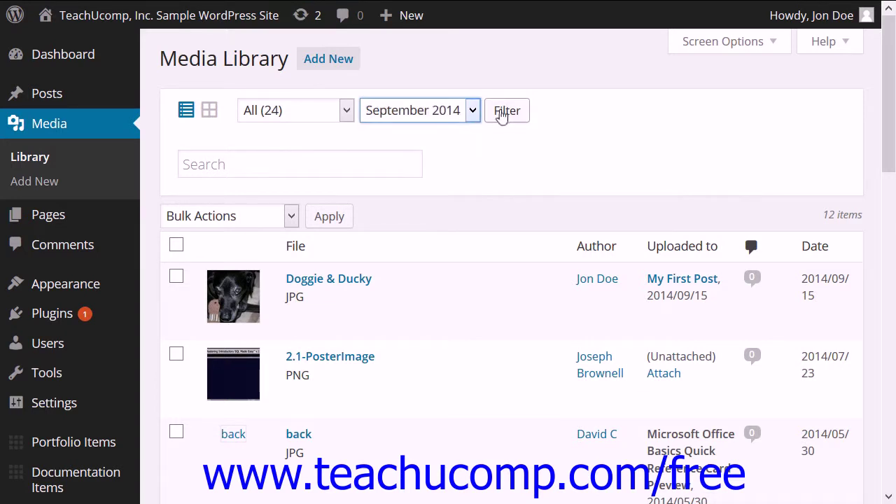
left_click(502, 116)
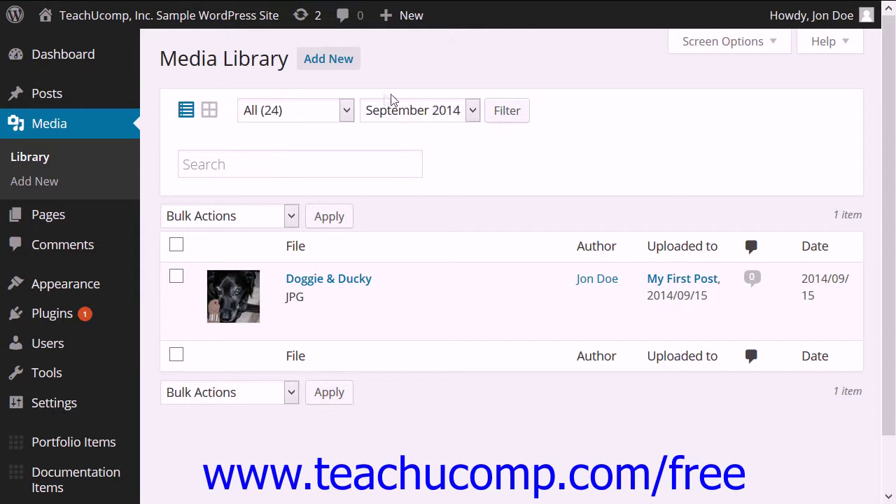
left_click(328, 94)
- Return the Media Library to grid view and filter its items to July 2014
left_click(210, 112)
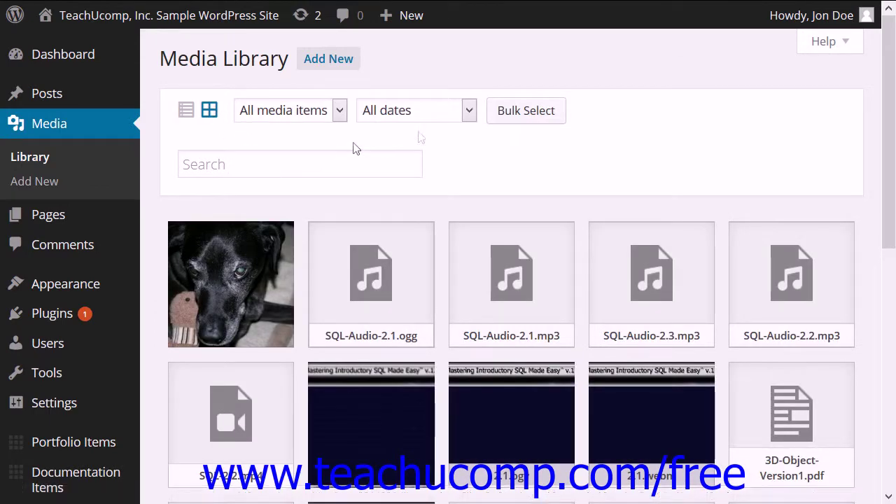
left_click(470, 112)
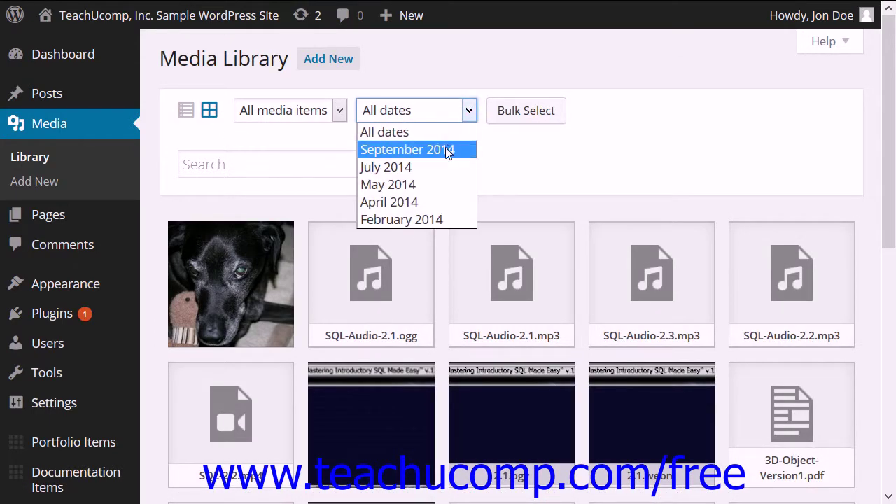
left_click(440, 167)
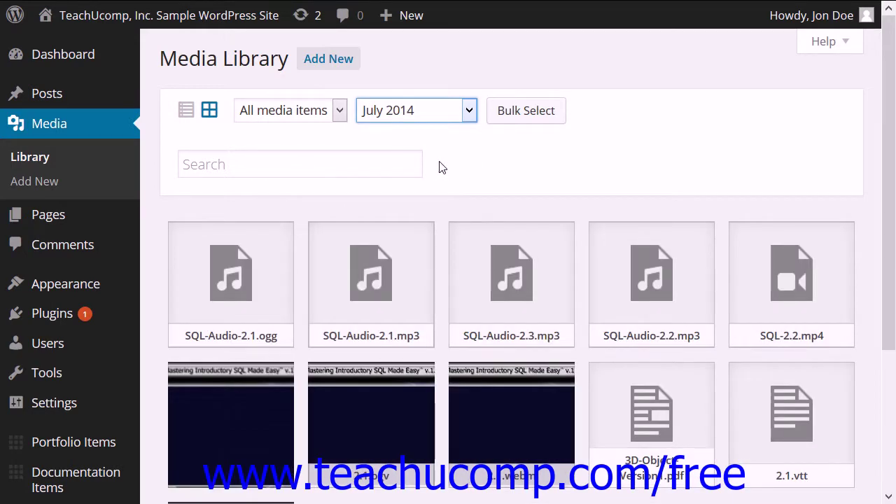
- Reset the upload date filter to All dates in both the grid view and the list view
left_click(469, 112)
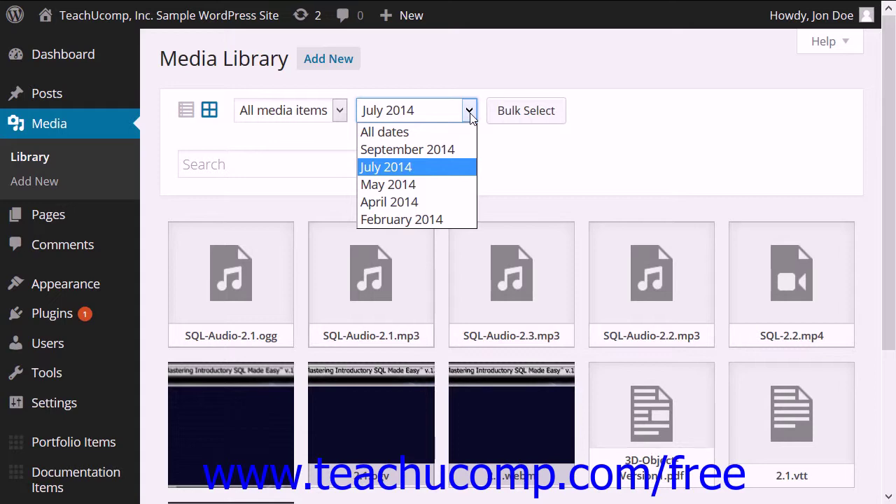
left_click(446, 133)
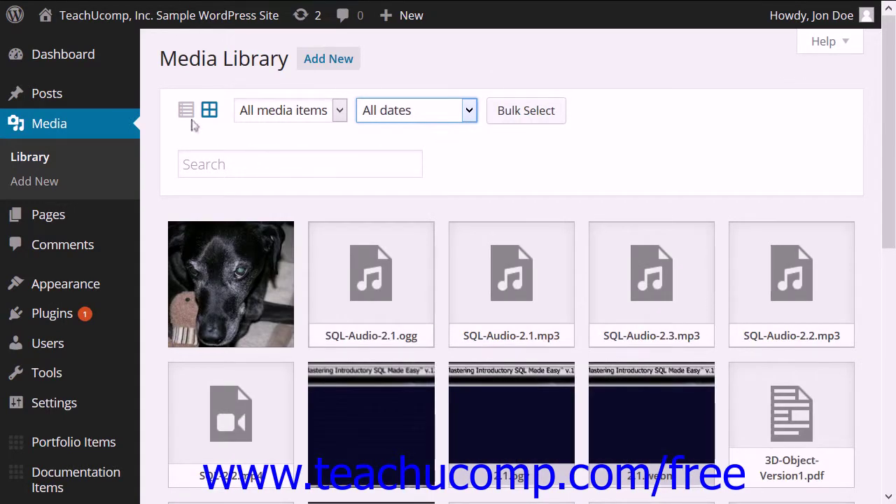
left_click(186, 112)
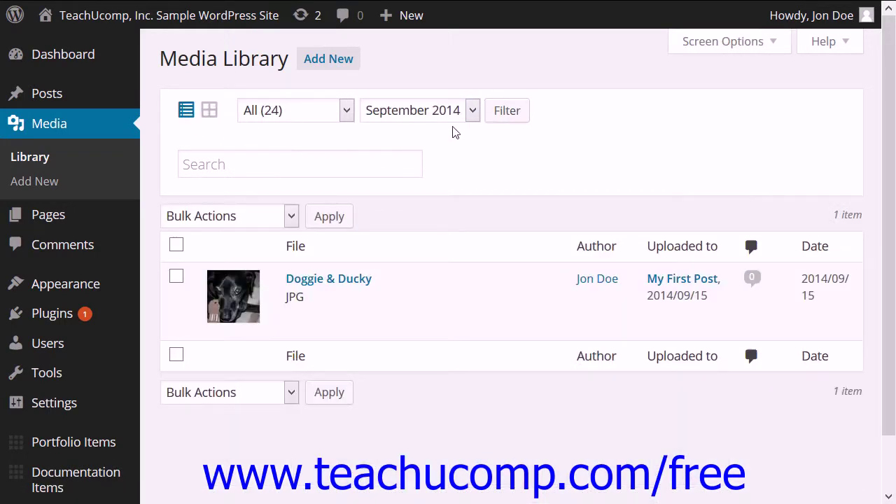
left_click(472, 112)
left_click(454, 131)
left_click(509, 114)
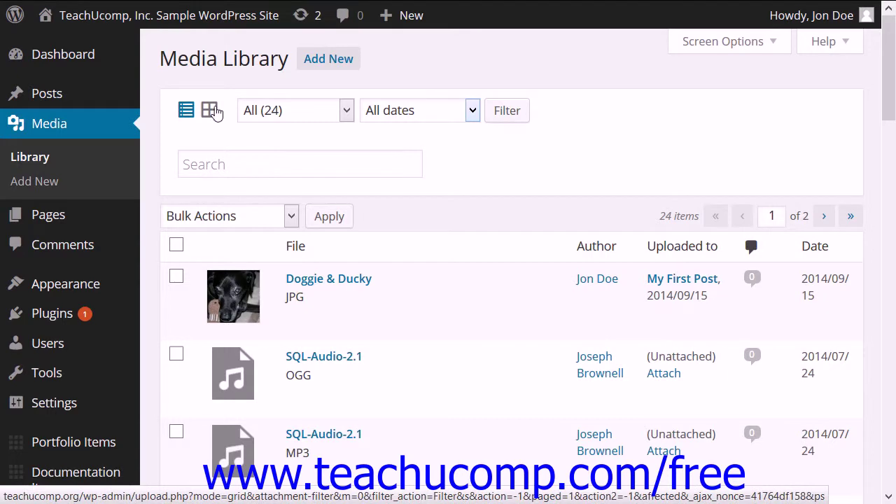
- View the Media Library in grid view, return to list view and inspect the available bulk actions
left_click(209, 110)
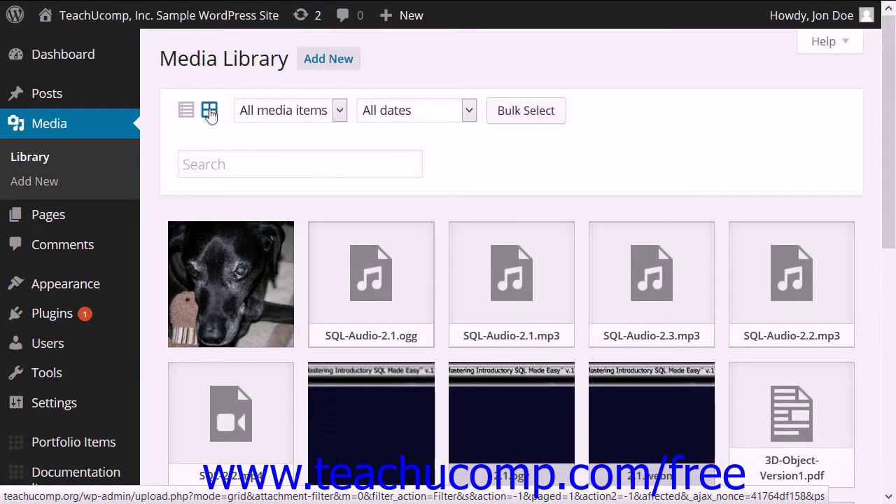
left_click(186, 112)
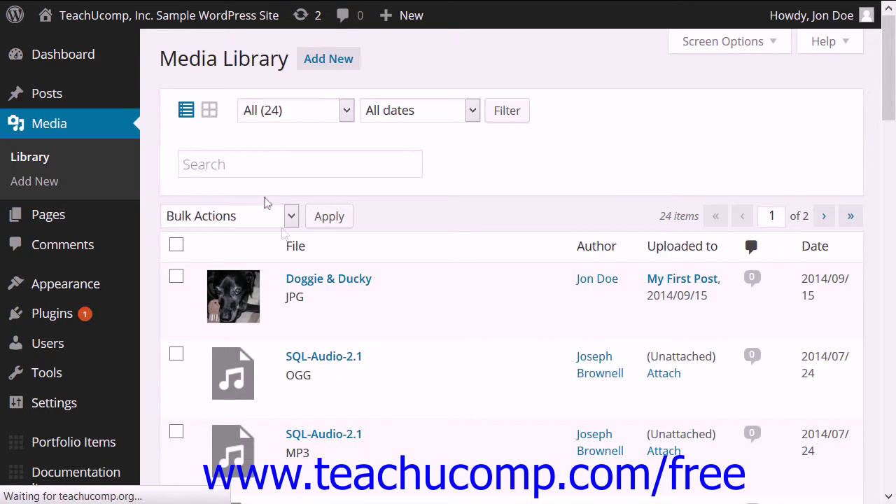
left_click(291, 218)
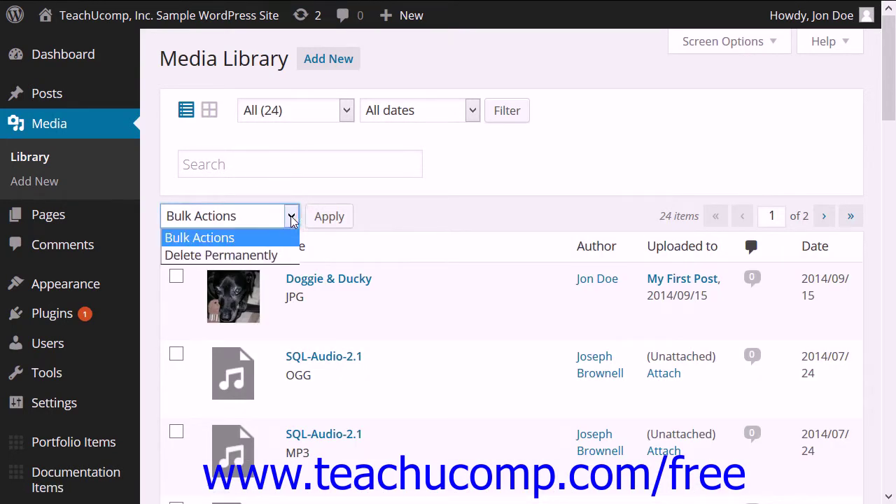
left_click(291, 218)
- In grid view, search the media items for "2.1" and clear the search term
left_click(210, 113)
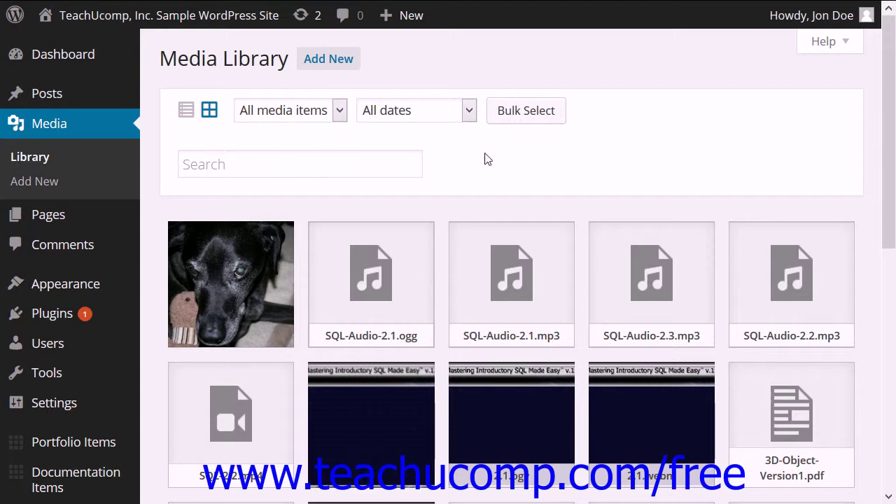
left_click(236, 165)
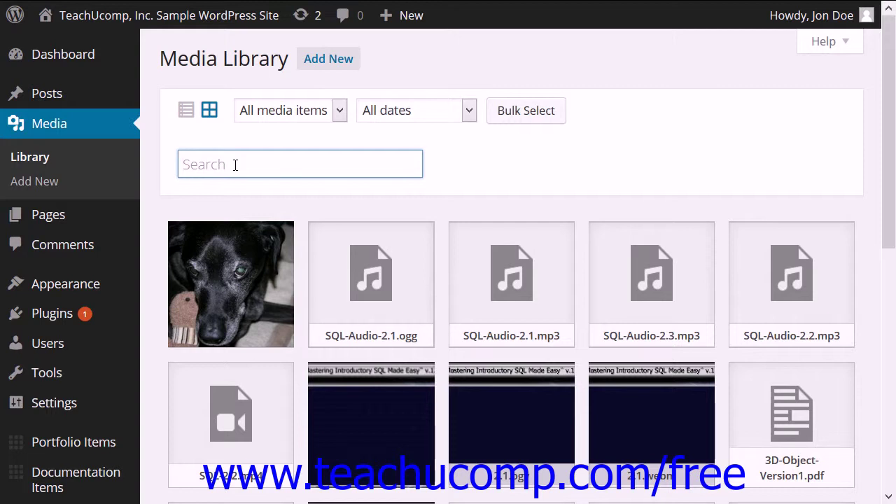
type("2")
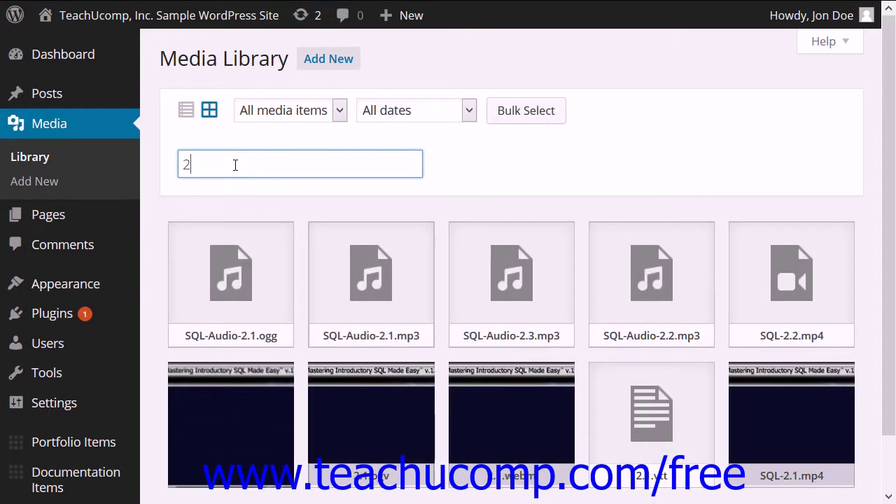
type(".1")
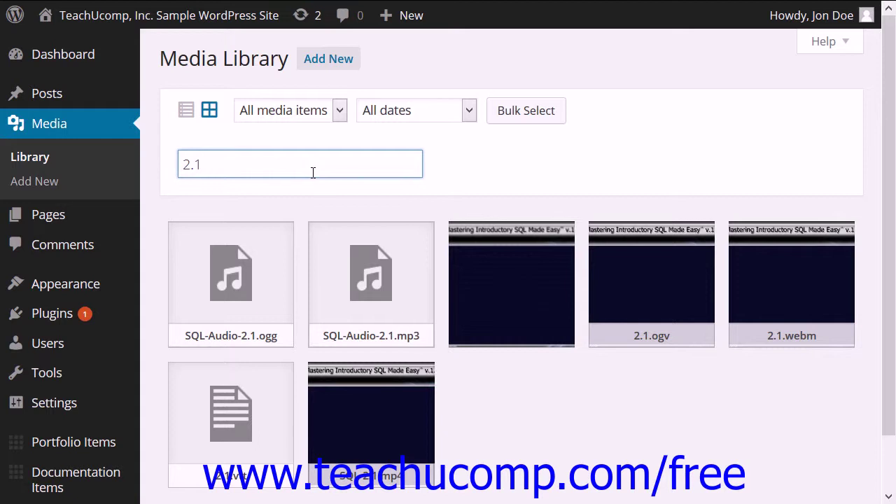
left_click_drag(260, 170, 172, 166)
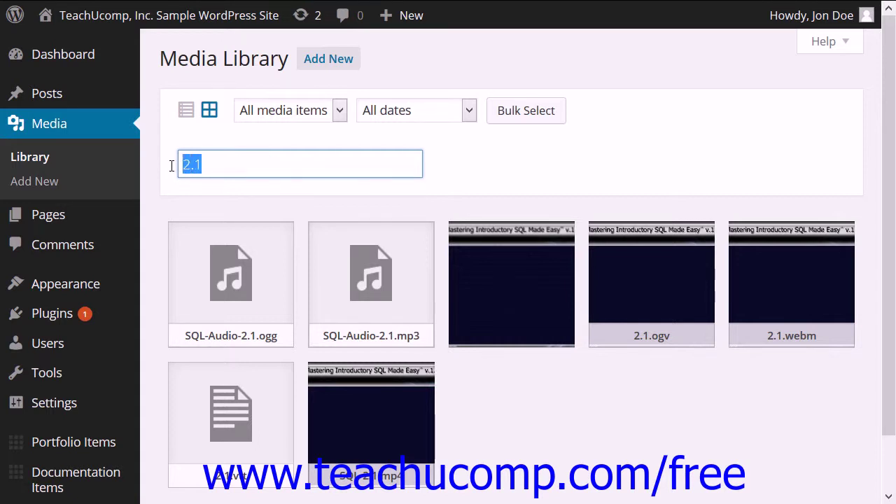
key("BackSpace")
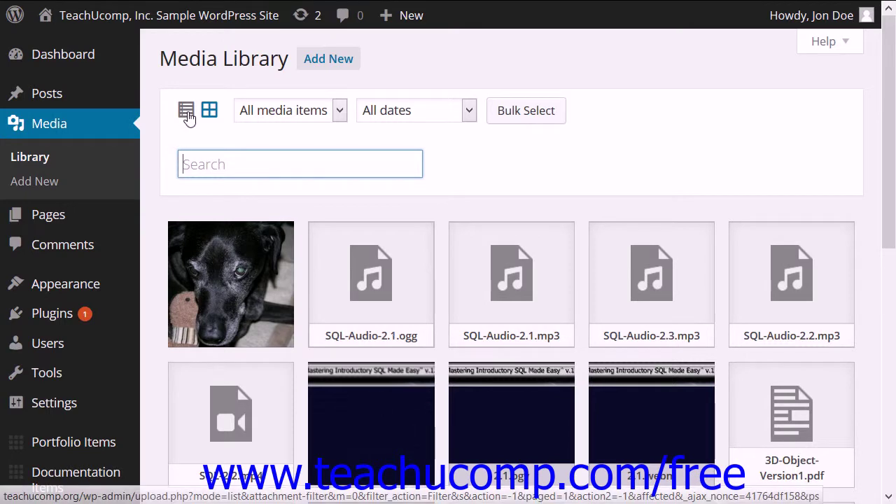
- Switch the Media Library to list view and search its items for "2.1"
left_click(187, 112)
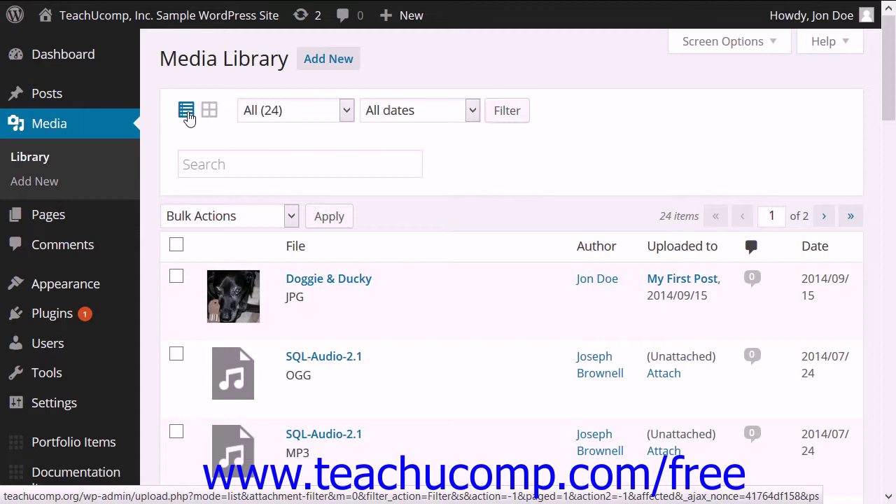
left_click(341, 157)
type("2.1")
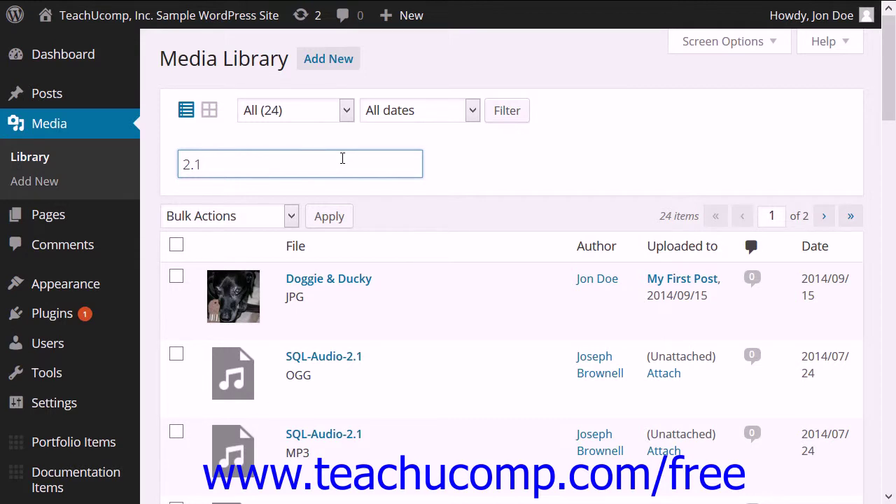
key("Return")
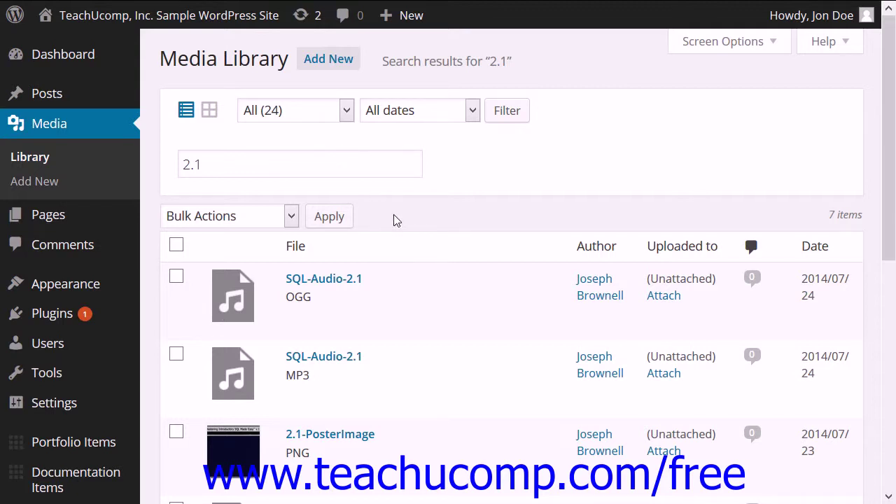
- Clear the search term and reload the full Media Library list
left_click(245, 167)
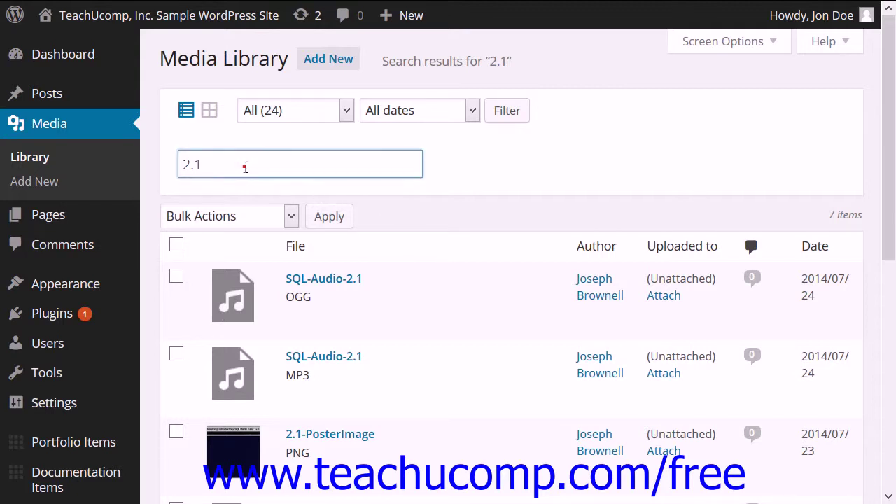
double_click(240, 168)
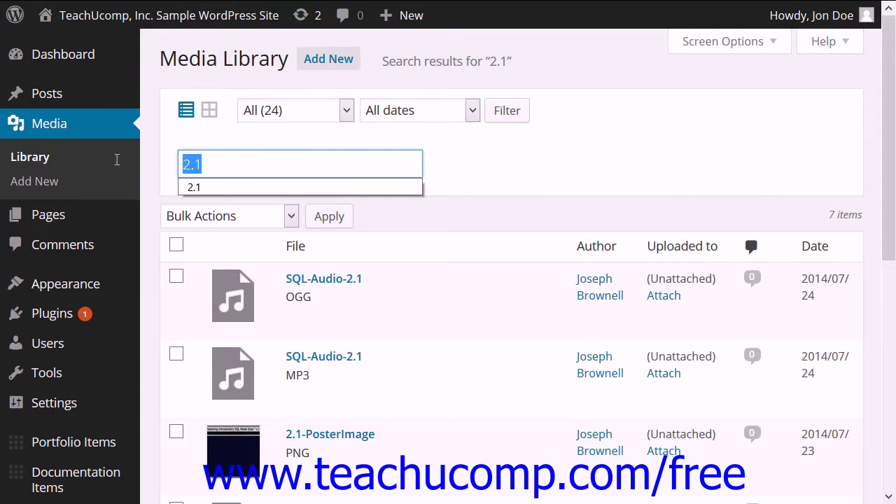
key("BackSpace")
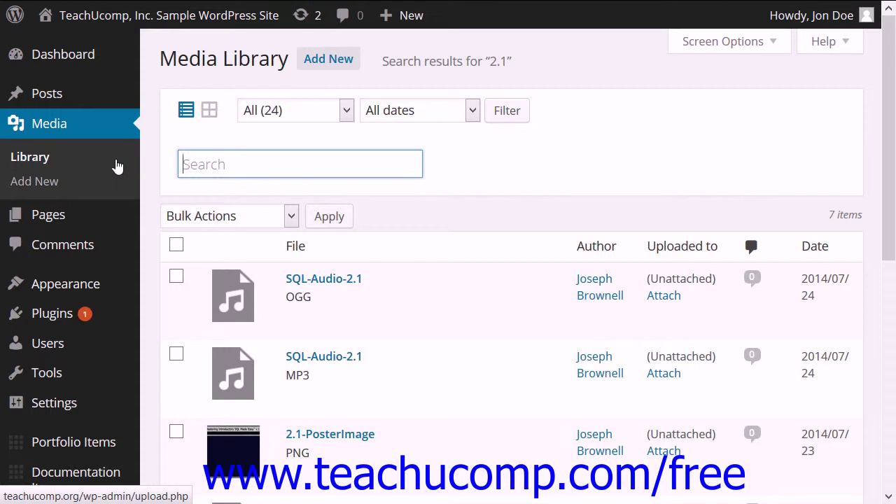
left_click(118, 167)
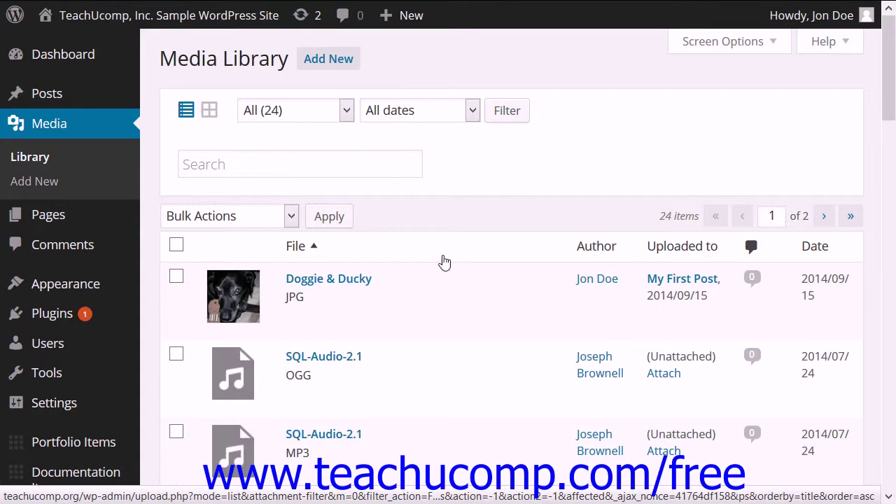
- Sort the media list by File in ascending and descending order, and finally by Date with the newest items first
left_click(314, 251)
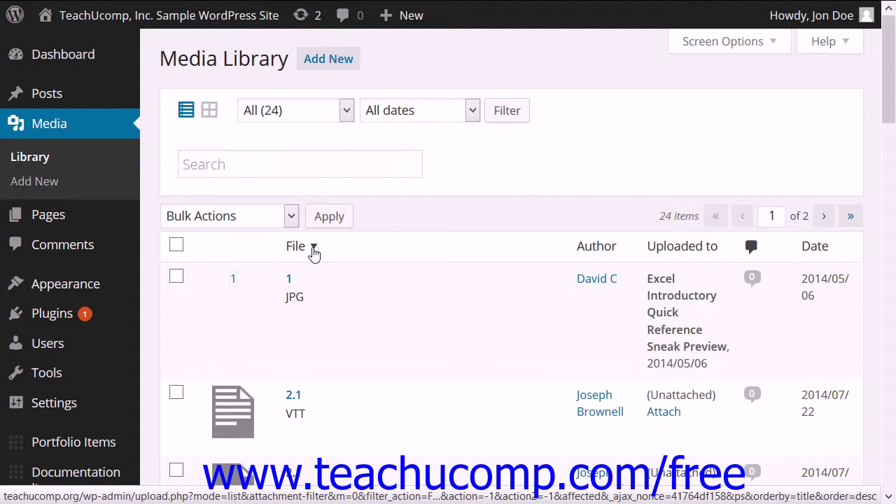
left_click(314, 252)
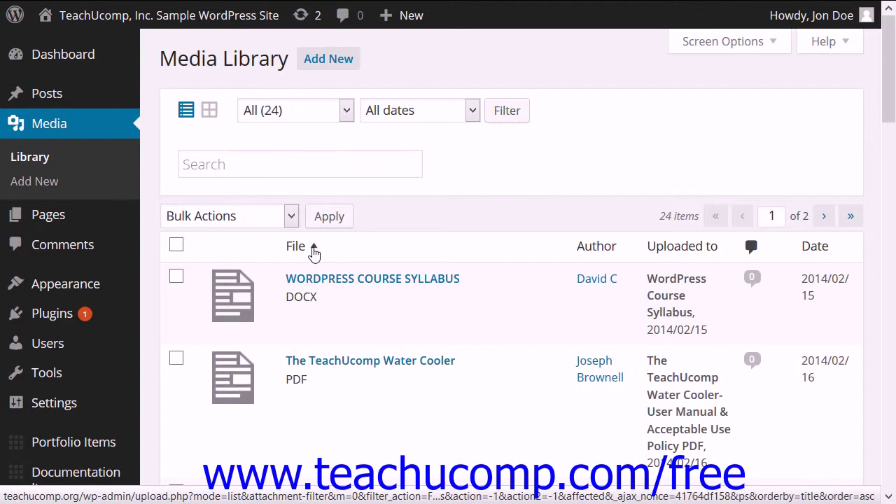
left_click(837, 251)
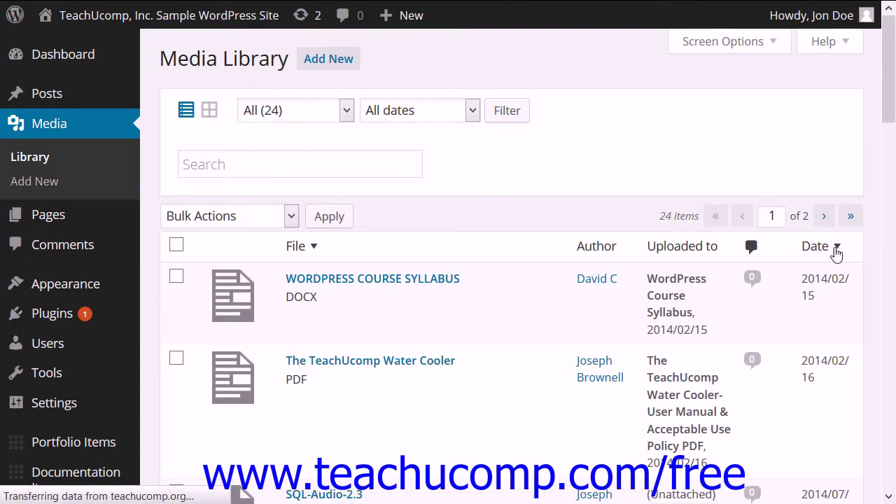
mouse_move(449, 276)
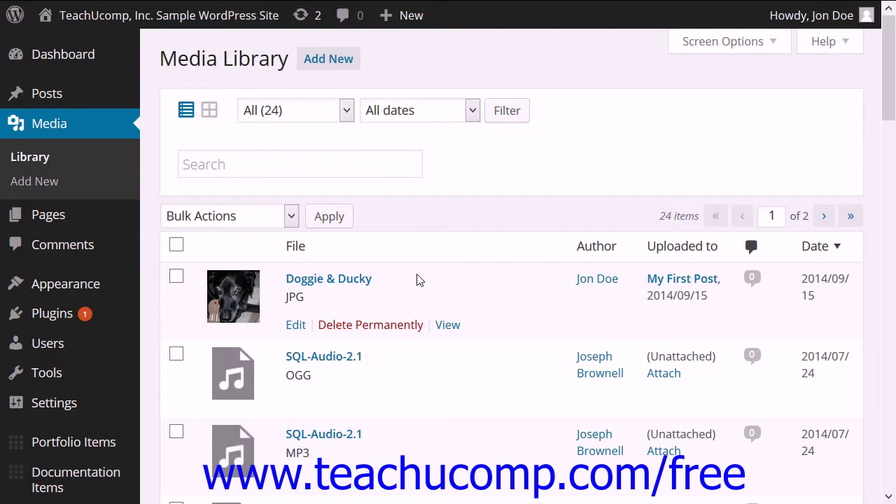
- In grid view, open the attachment details of the Doggie & Ducky image and review its information and editable fields
left_click(210, 121)
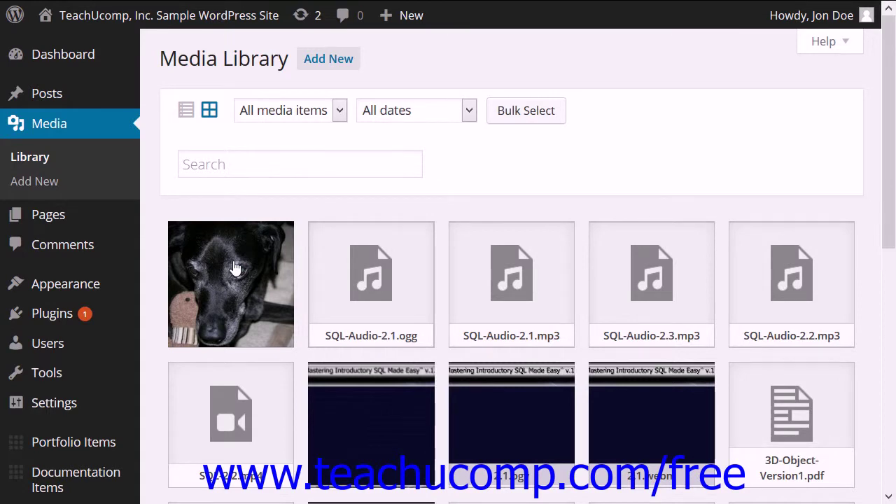
left_click(235, 267)
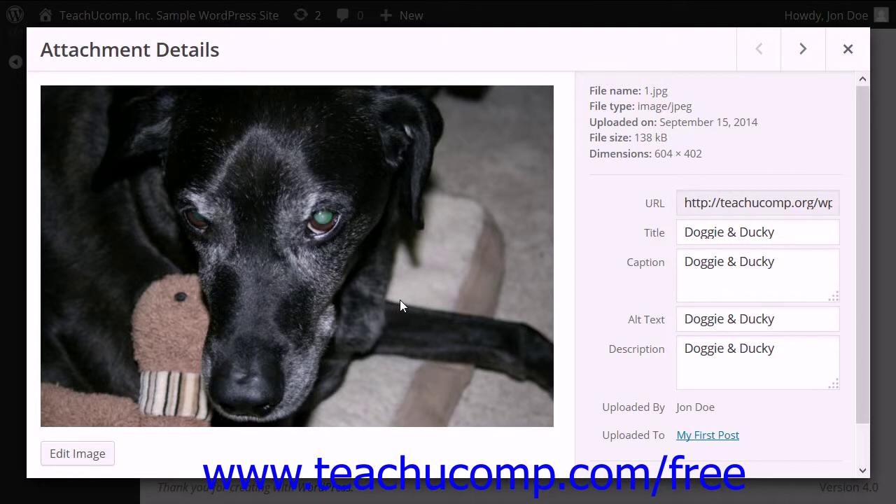
left_click(692, 264)
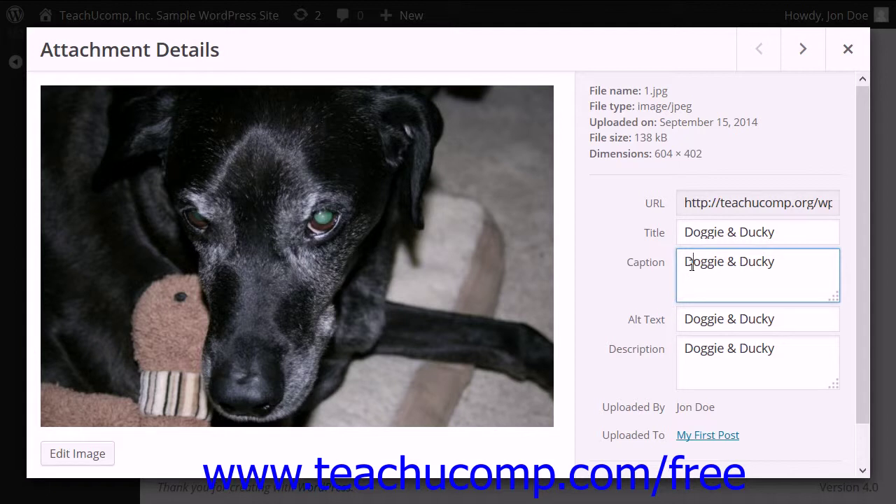
scroll(709, 332, "down", 1)
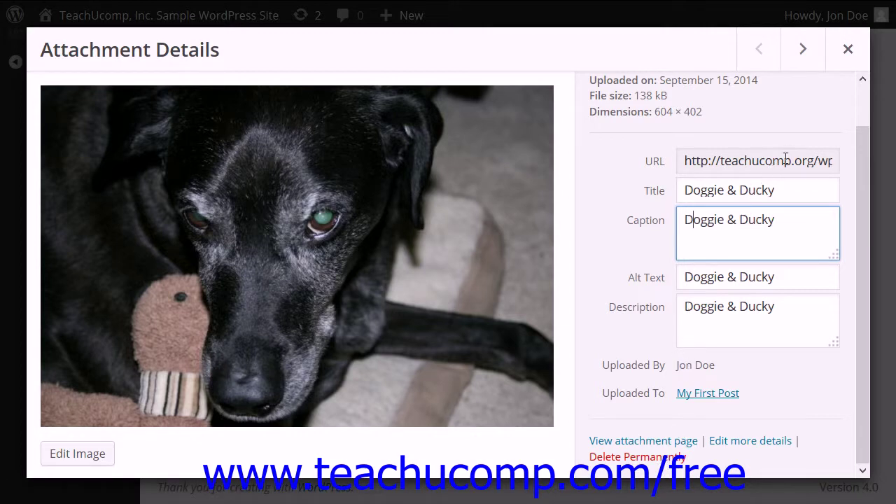
scroll(790, 201, "up", 1)
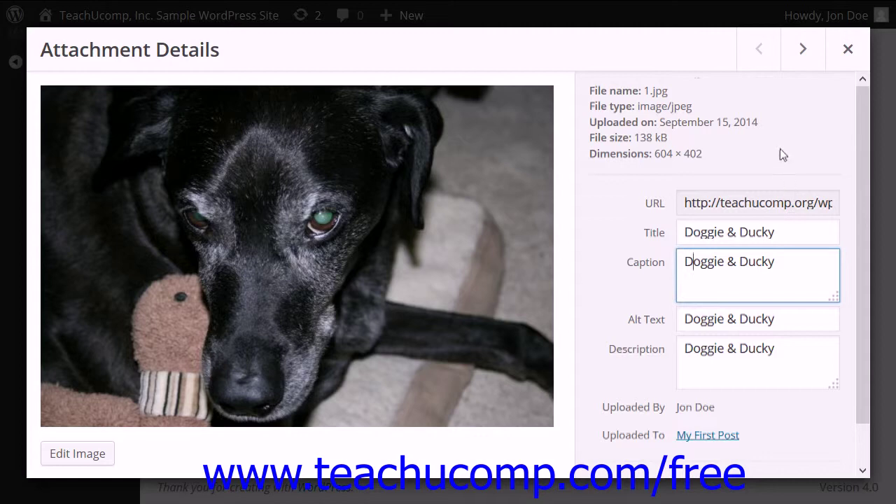
- Browse the details of the following attachments up to SQL-2.2.mp4 and close the attachment details
left_click(805, 52)
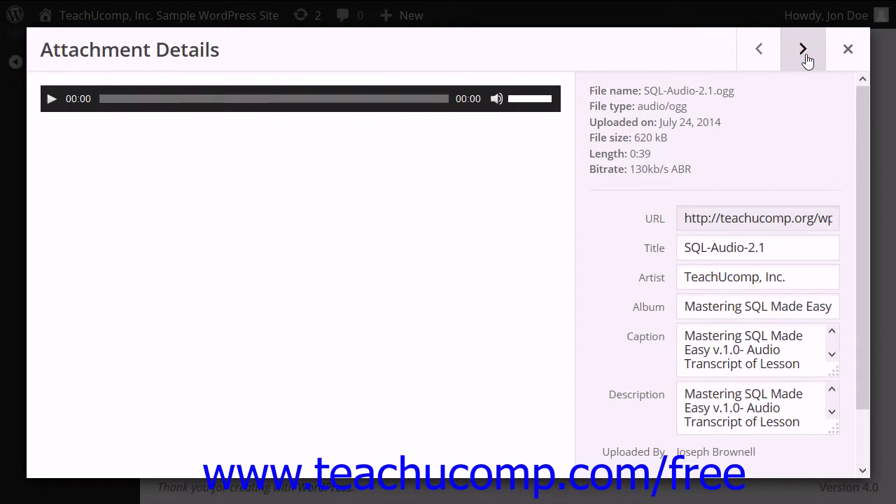
left_click(805, 52)
left_click(805, 53)
left_click(805, 52)
left_click(805, 52)
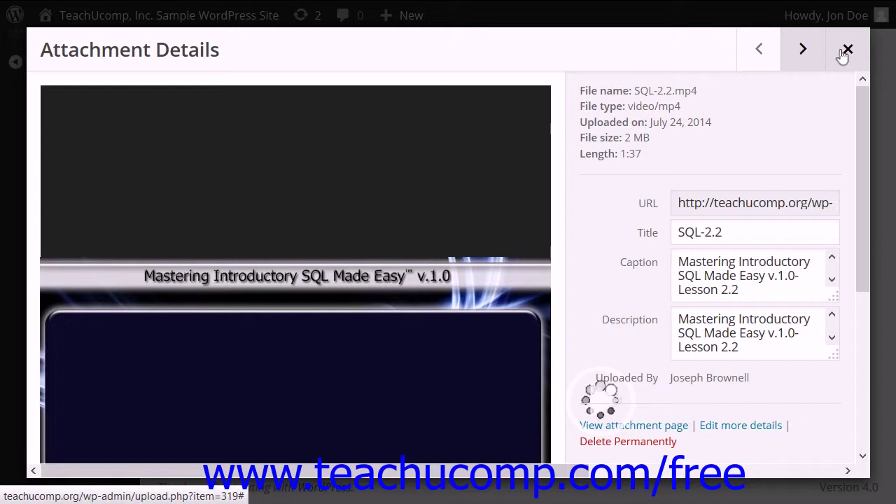
left_click(845, 52)
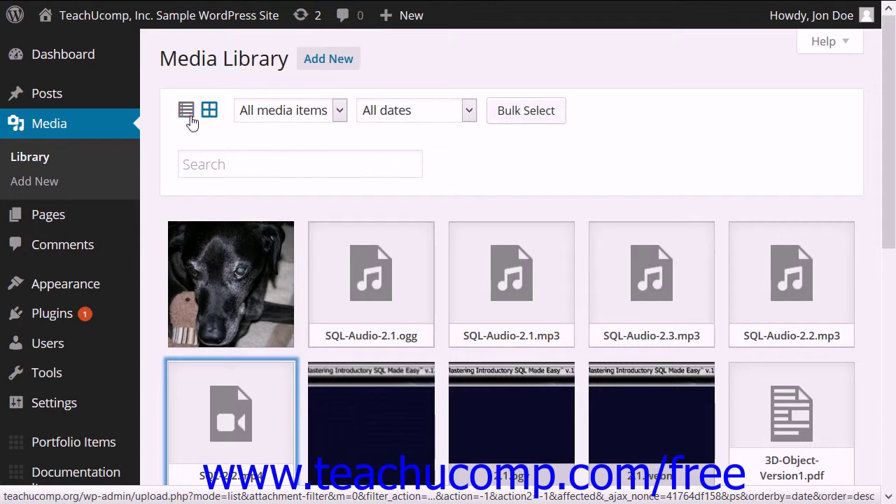
- From list view, open the Doggie & Ducky image for editing and review its caption, file information and save options
left_click(186, 110)
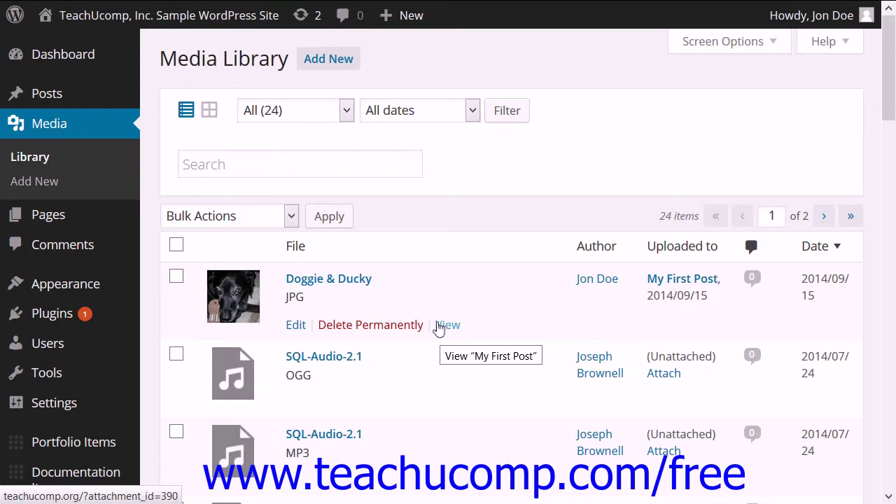
left_click(295, 326)
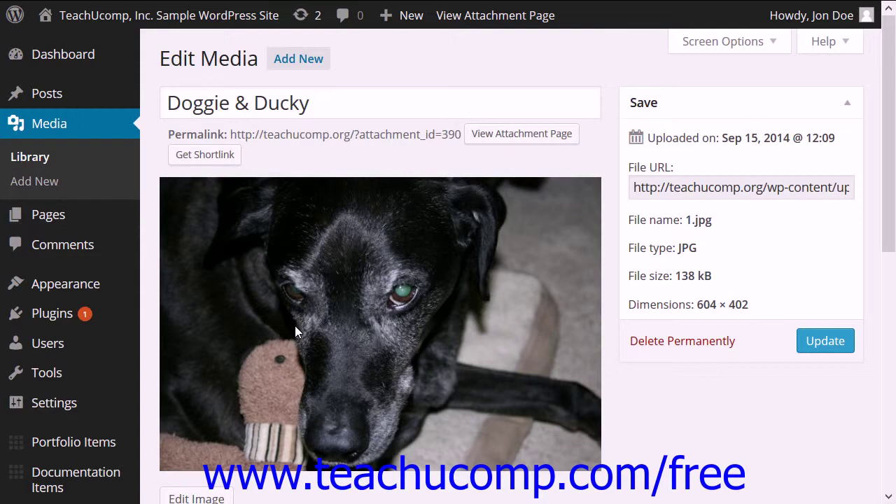
scroll(295, 327, "down", 2)
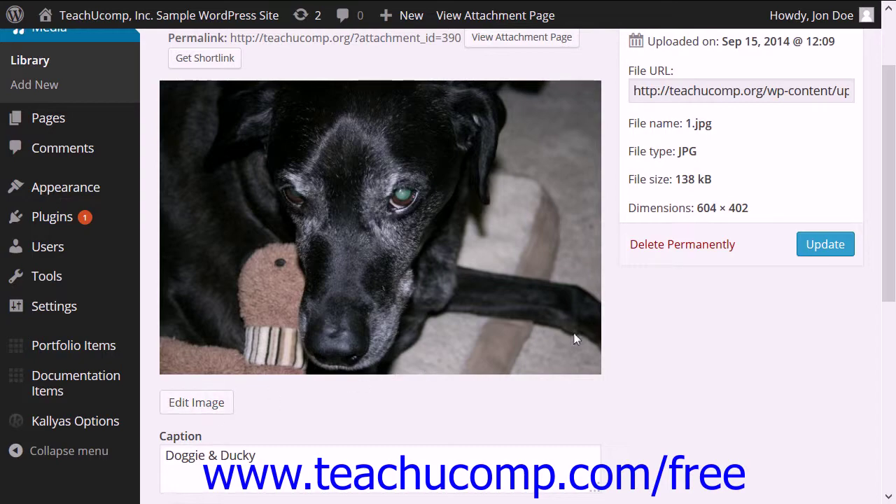
scroll(704, 298, "up", 2)
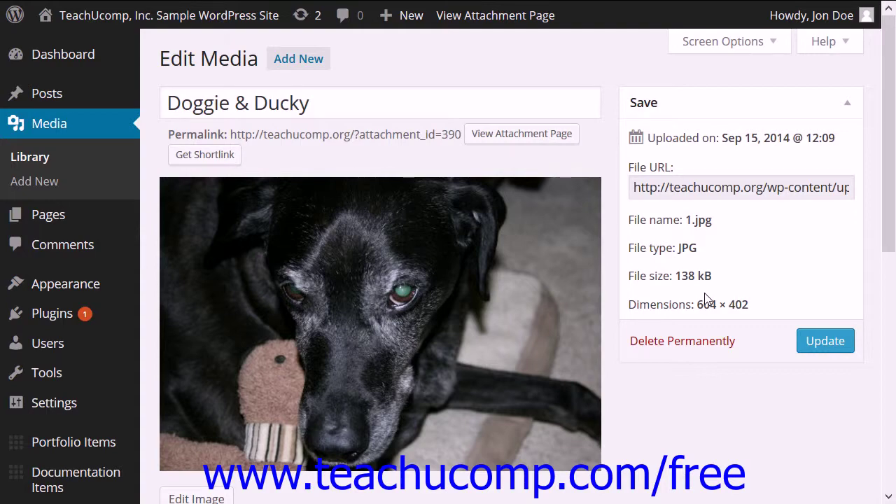
scroll(704, 298, "down", 2)
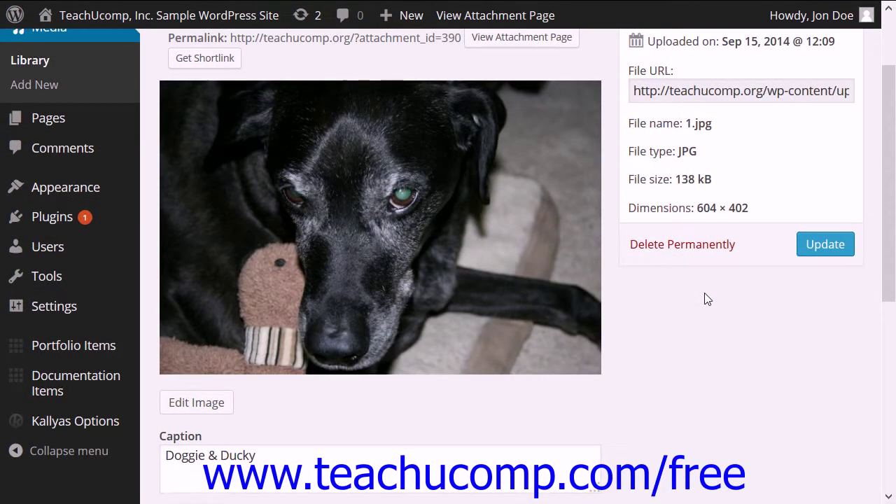
scroll(706, 298, "up", 2)
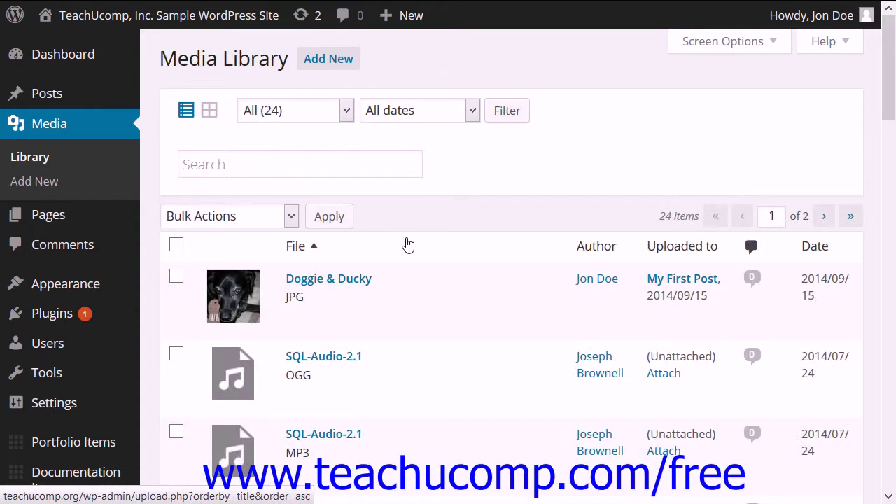
- Return the Media Library to grid view
left_click(210, 110)
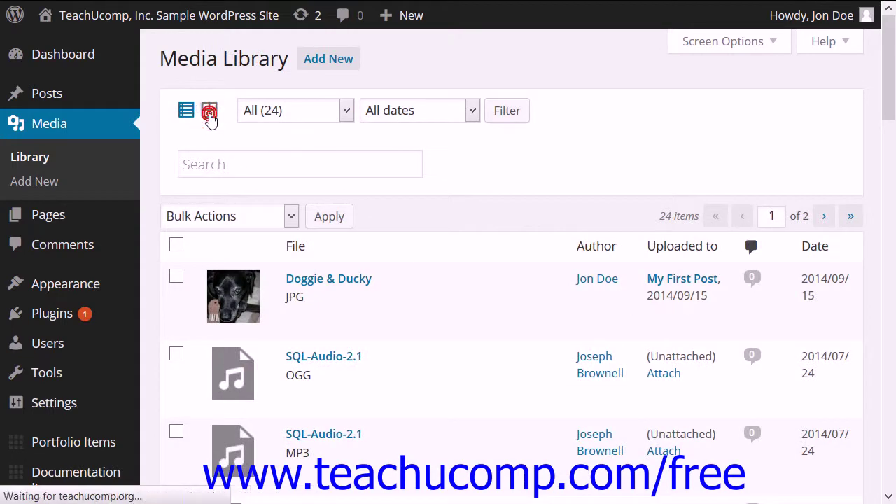